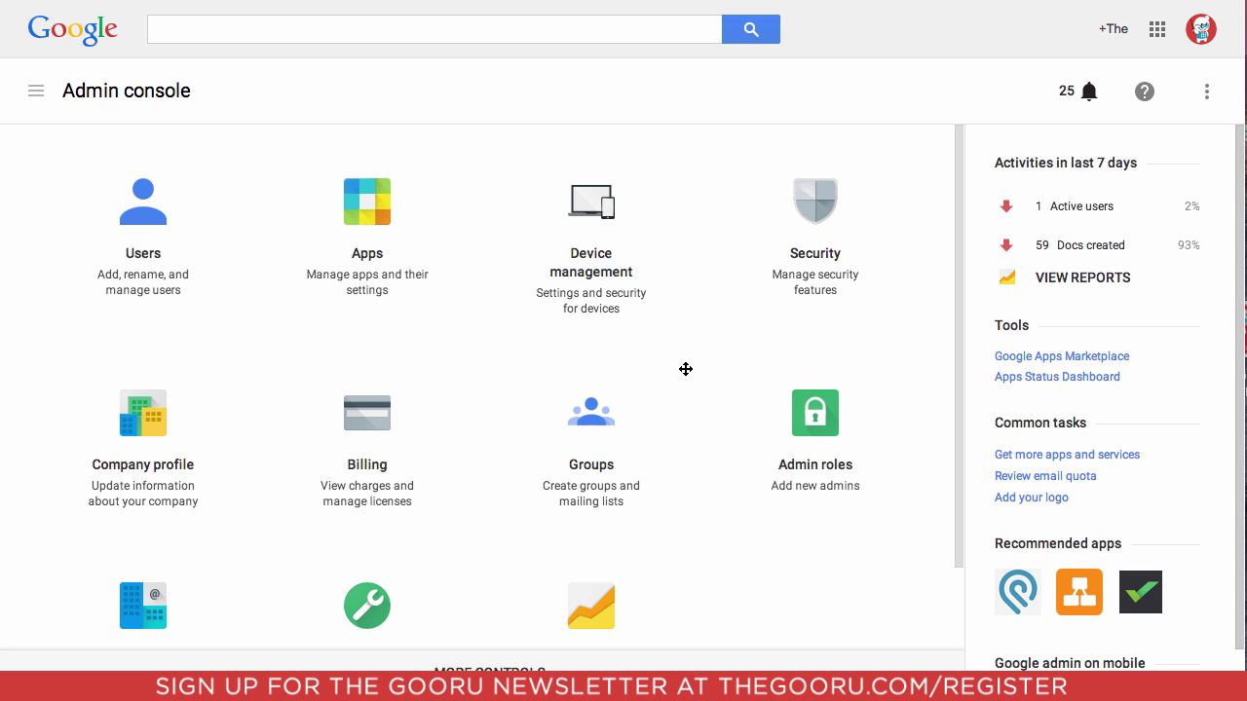
Step: Tick 'Allow users to turn on 2-step verification' in Security basic settings and save
click(823, 241)
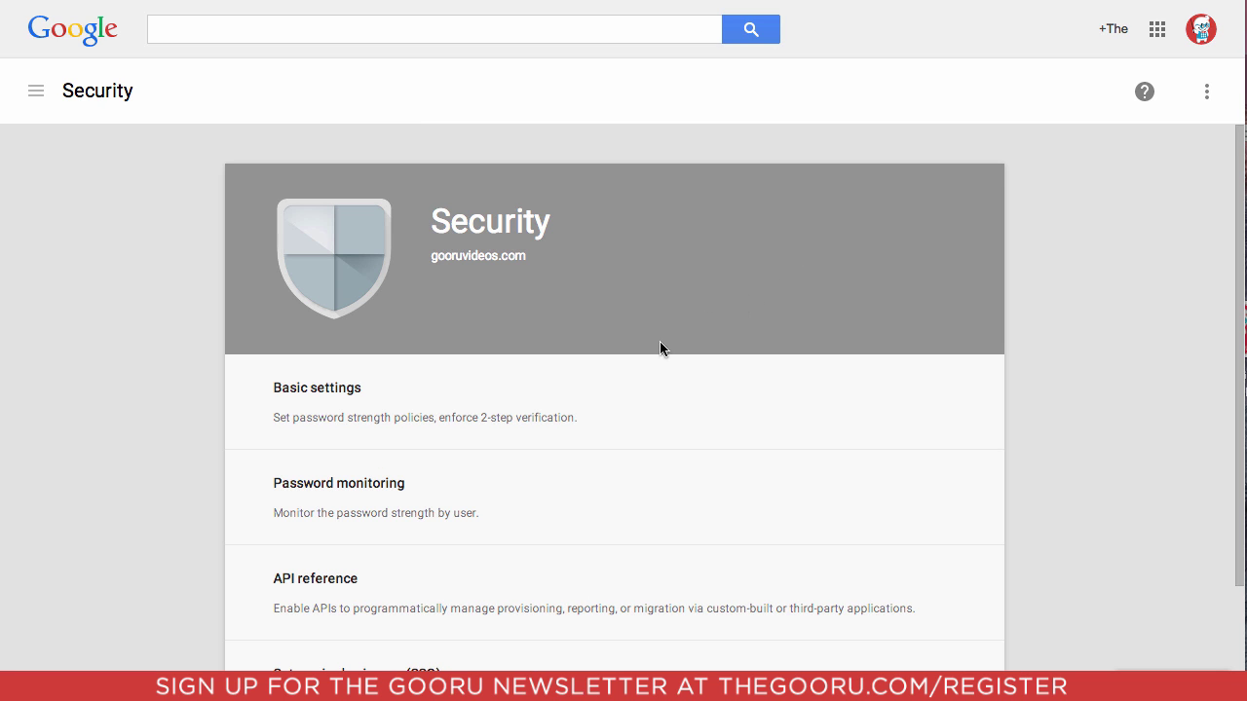
click(583, 407)
scroll(576, 476, down, 3)
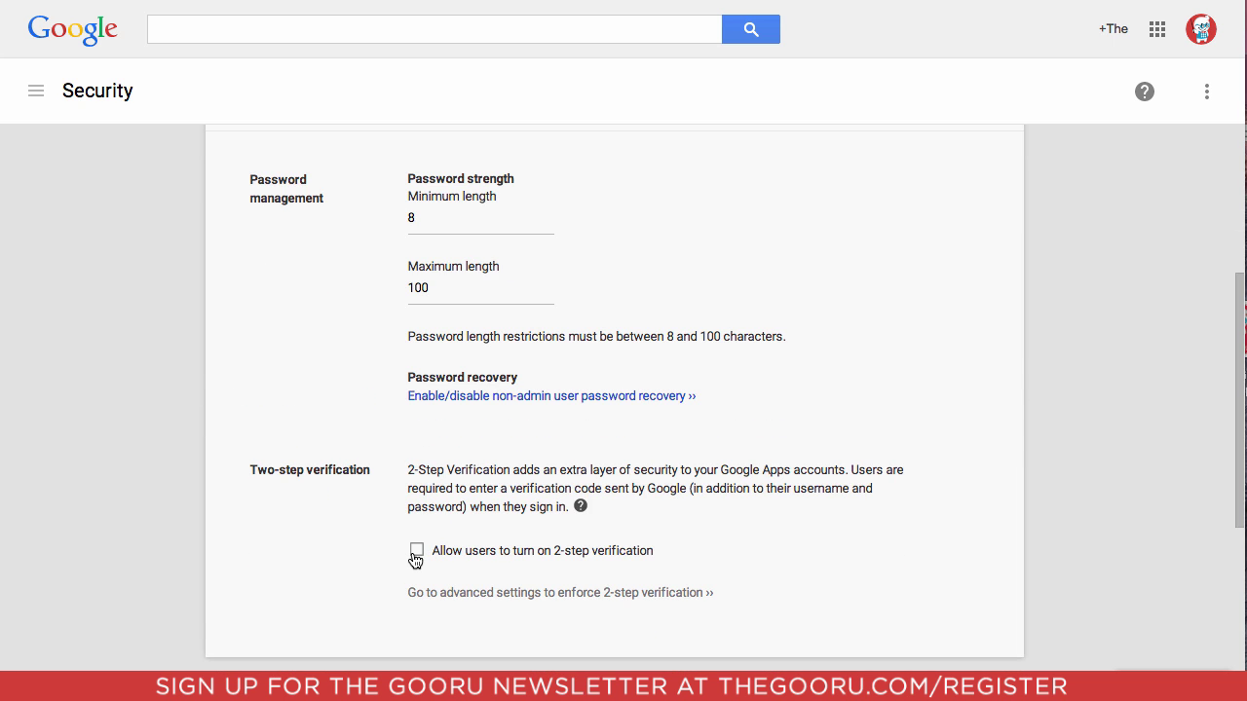
click(416, 553)
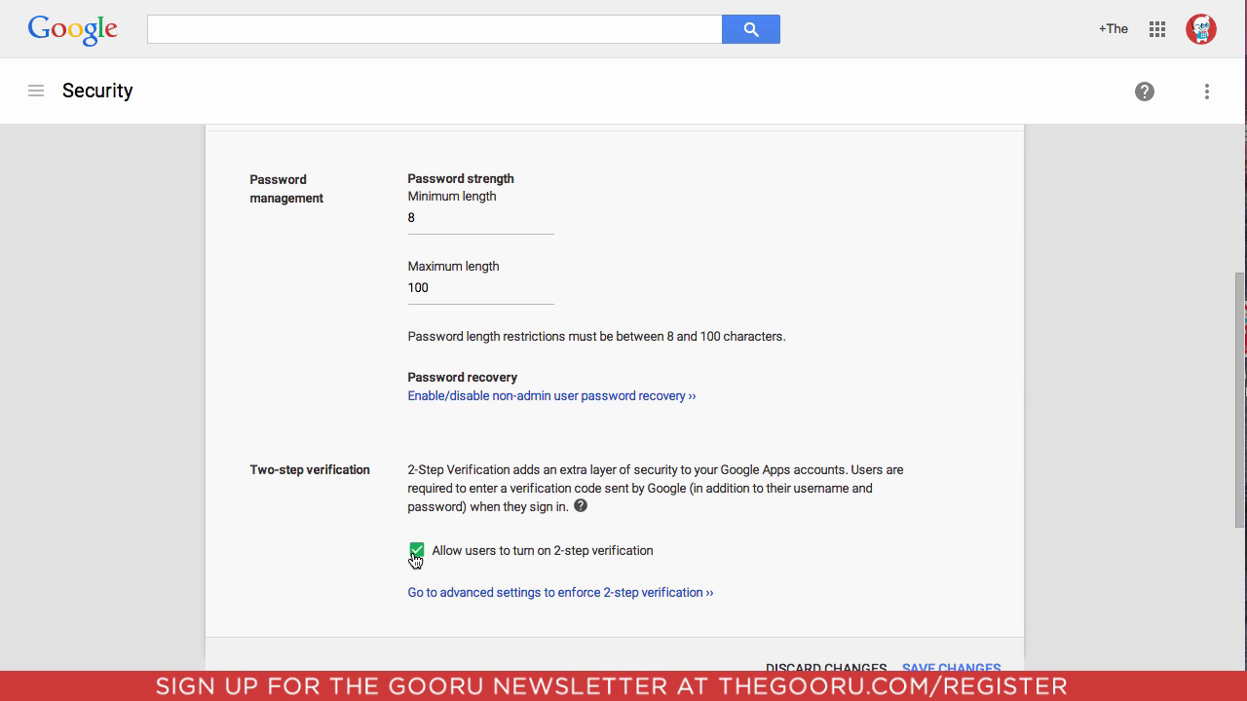
click(949, 668)
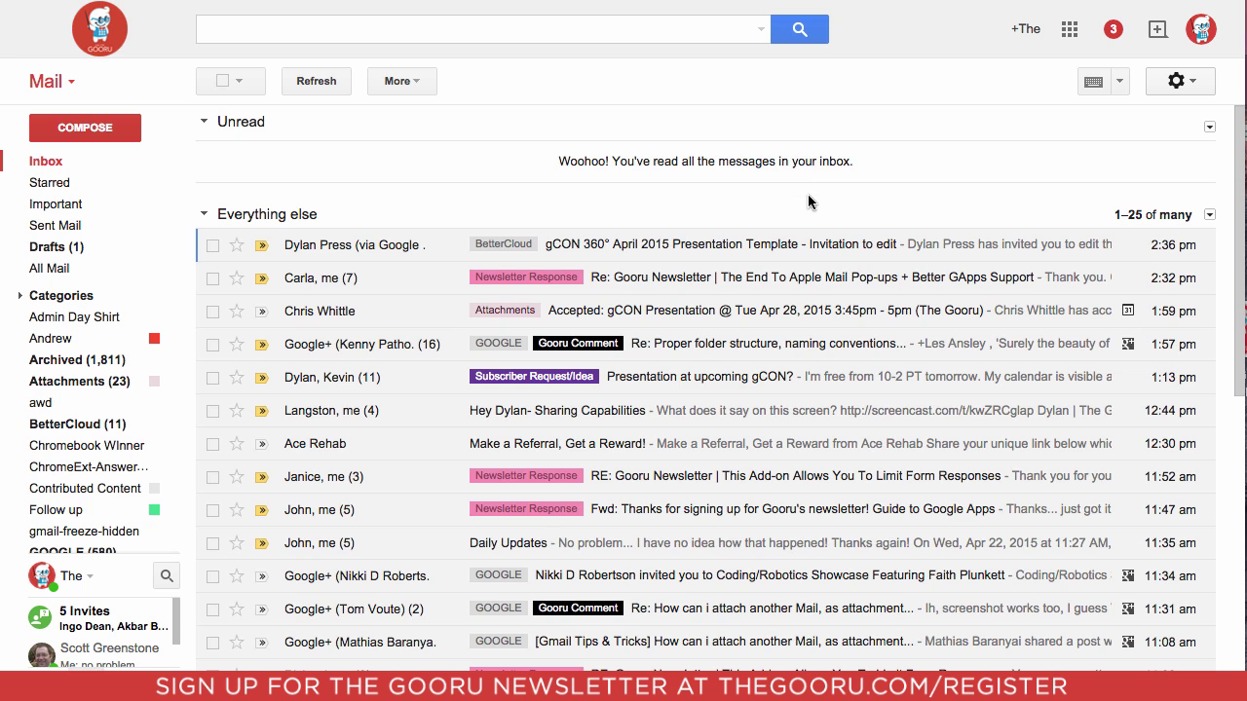
Step: Go from the account avatar to Signing in and open the 2-Step Verification page
click(1205, 35)
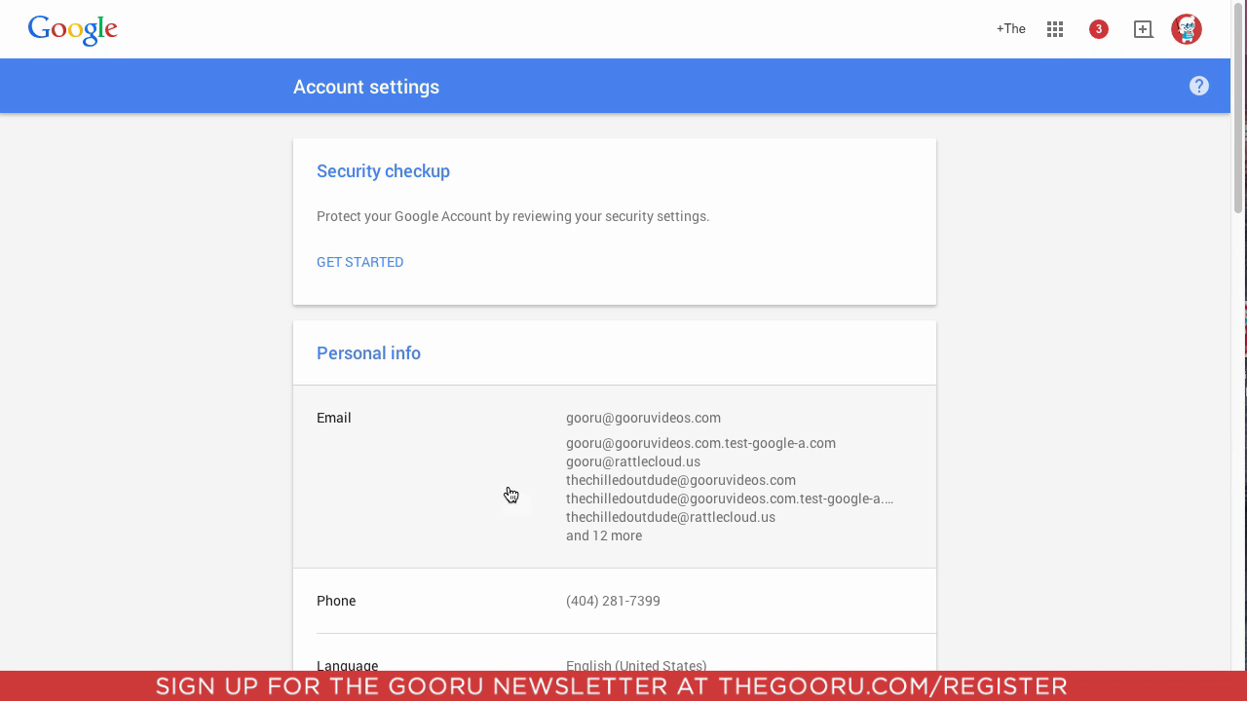
scroll(493, 509, down, 2)
scroll(493, 509, down, 5)
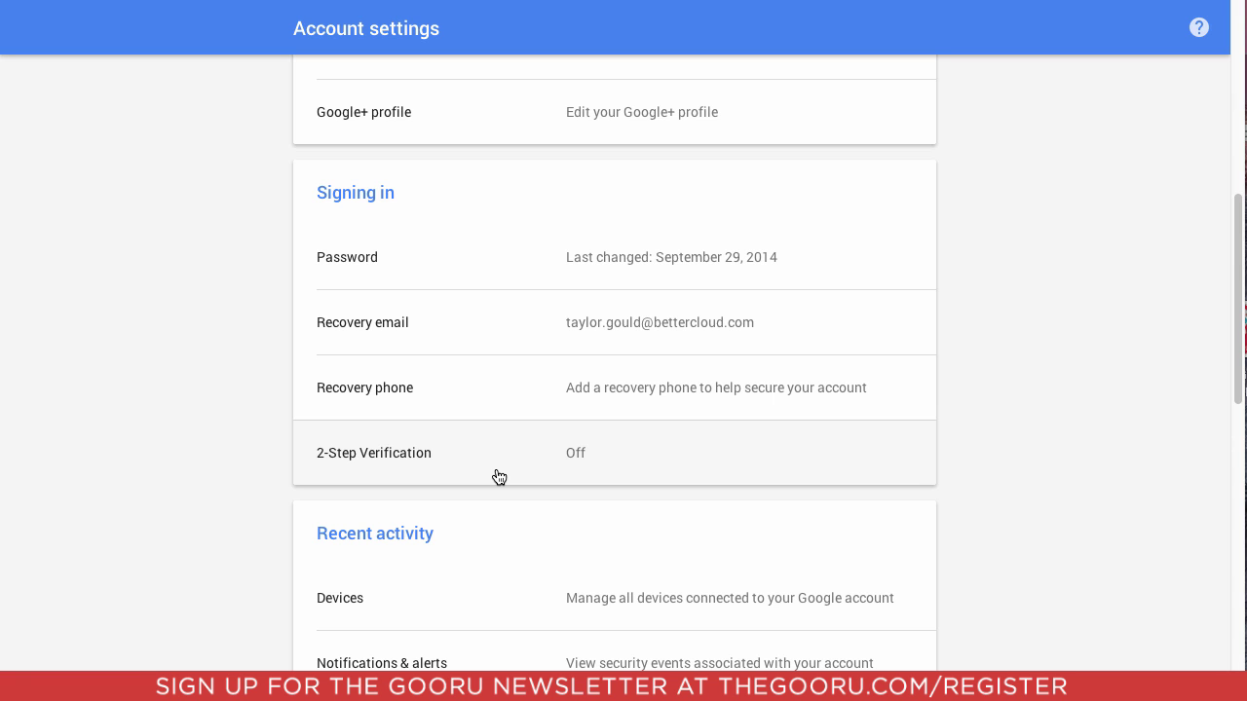
click(498, 476)
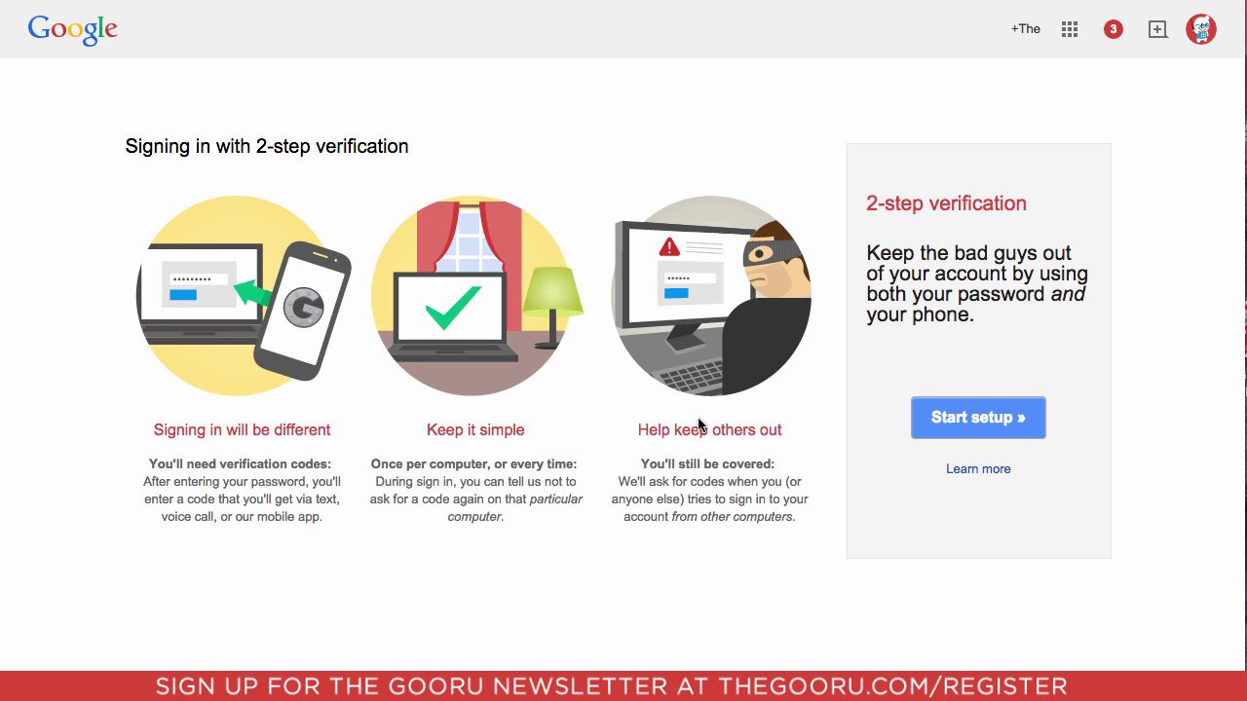
Step: Start 2-step setup, enter the phone number, and verify it with the texted code
click(939, 417)
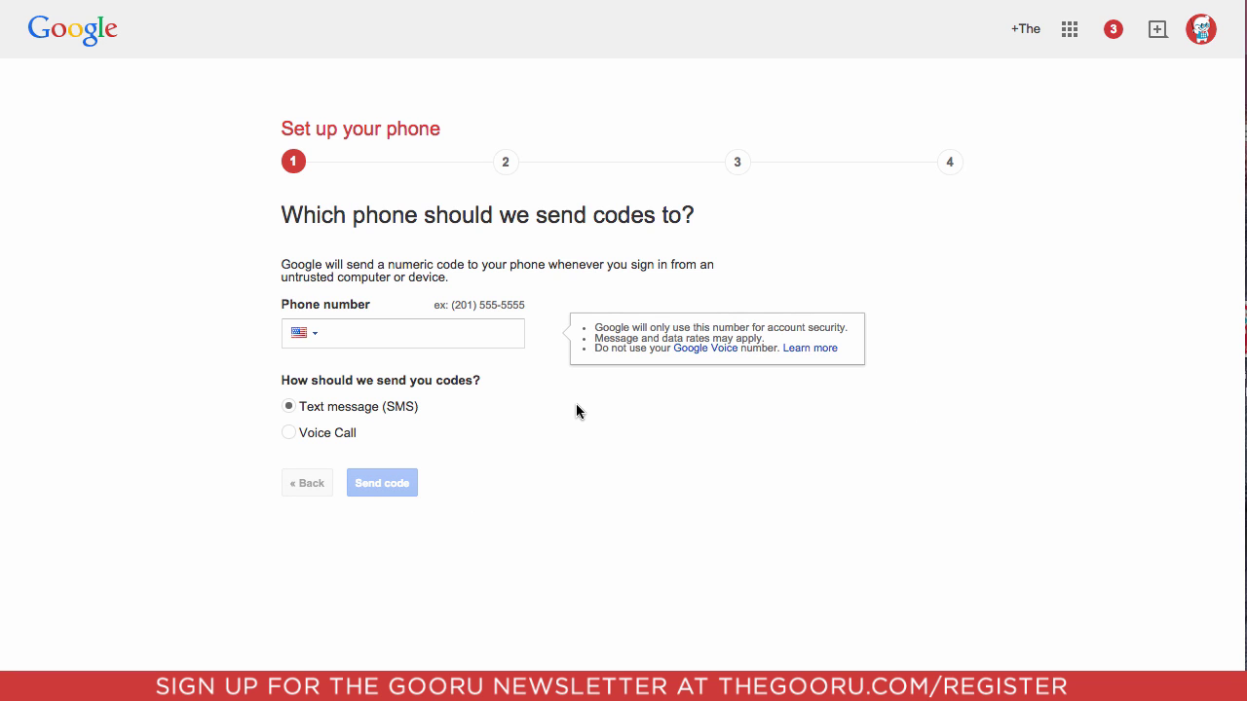
click(443, 332)
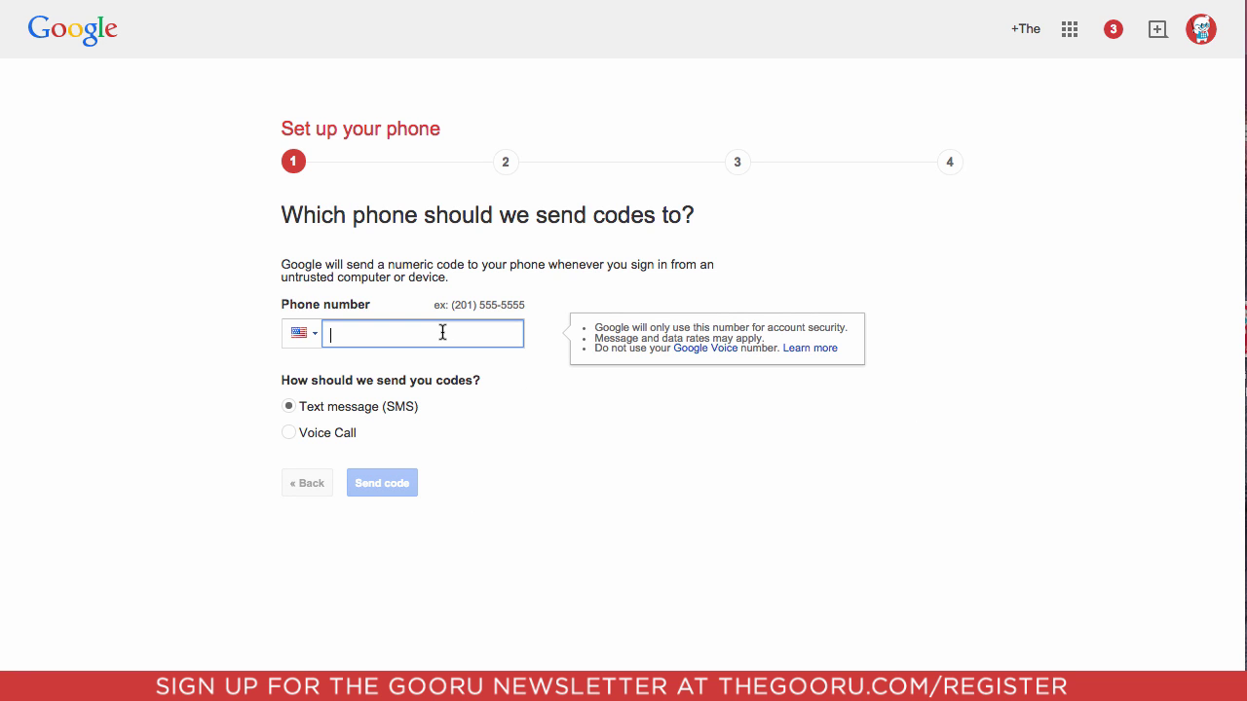
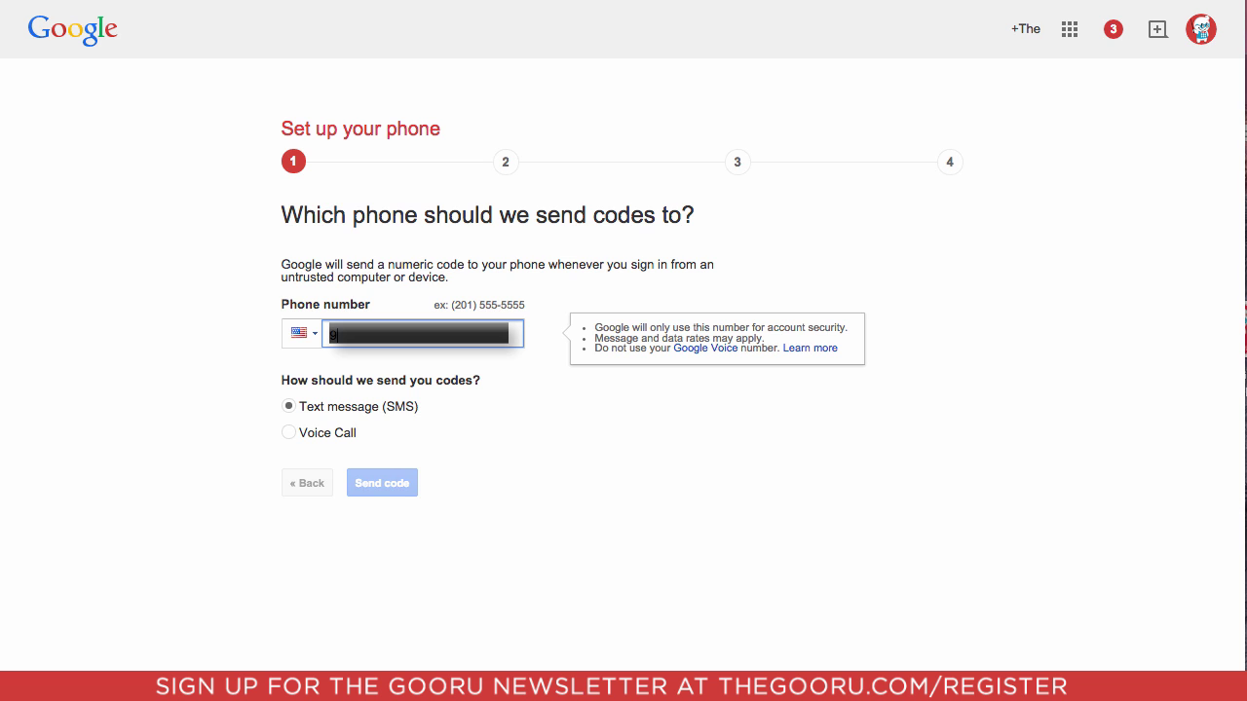
click(374, 479)
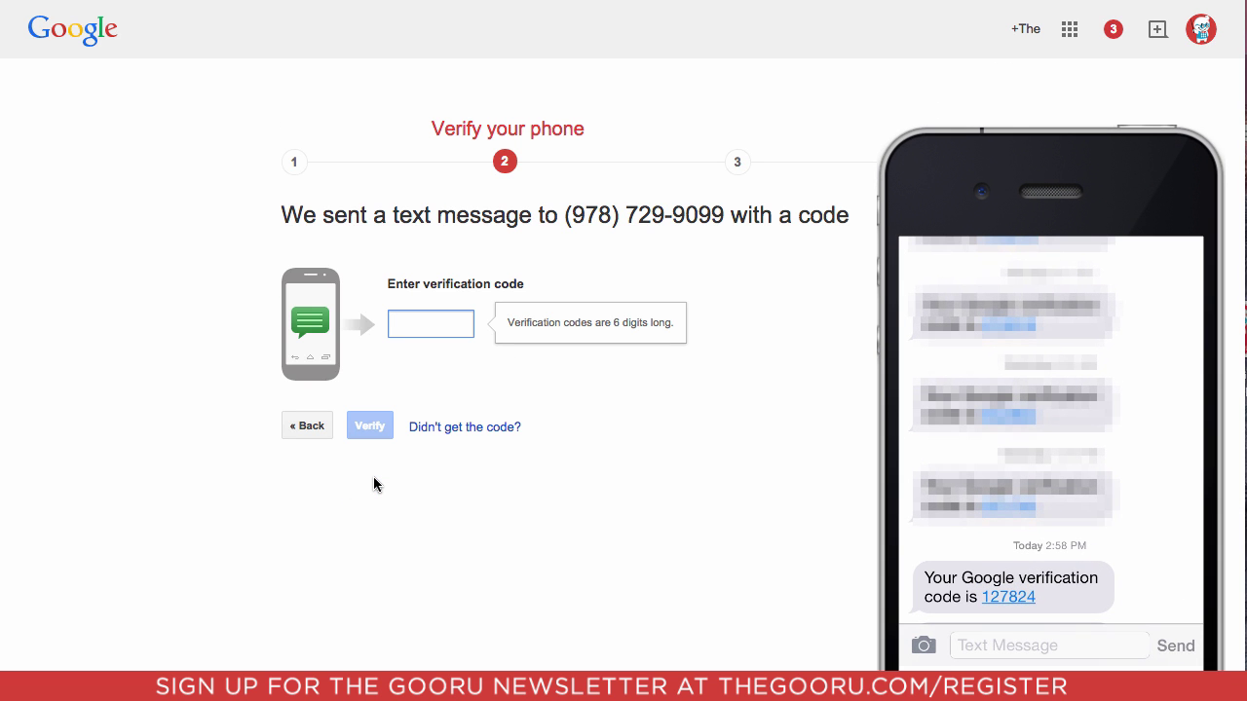
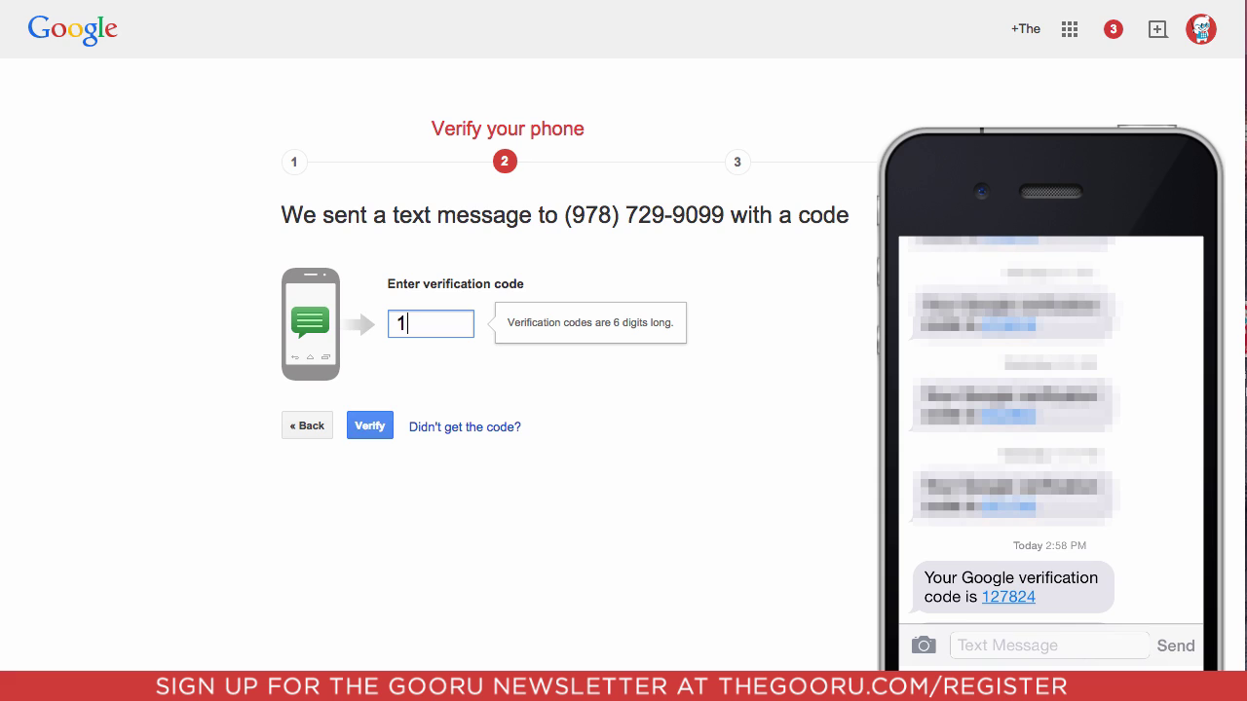
click(378, 429)
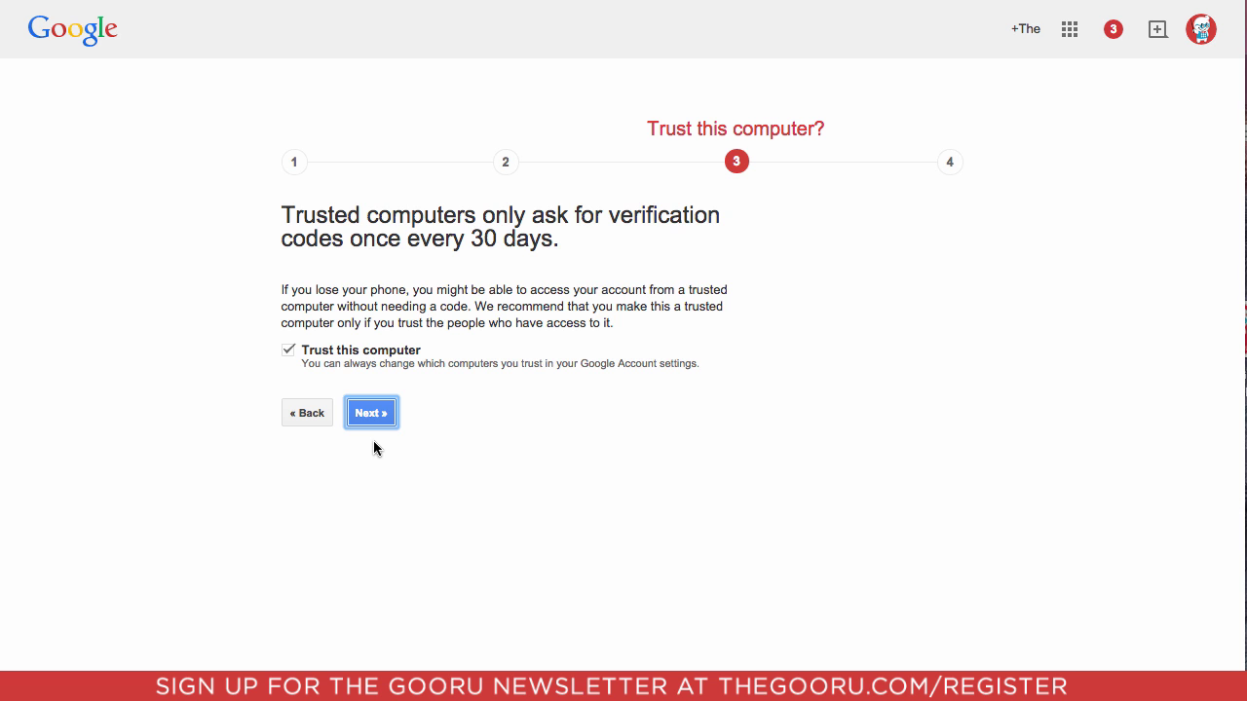
Step: Turn on 2-step verification without trusting this computer and defer reconnecting apps
click(289, 350)
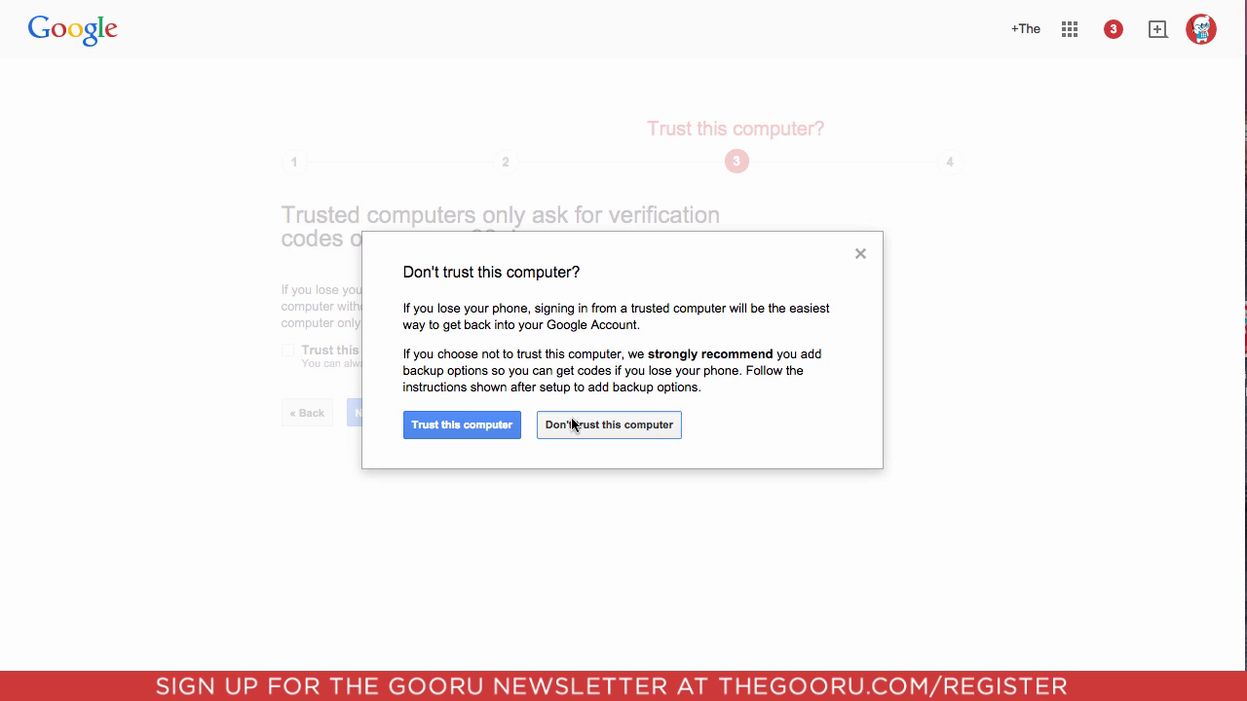
click(570, 424)
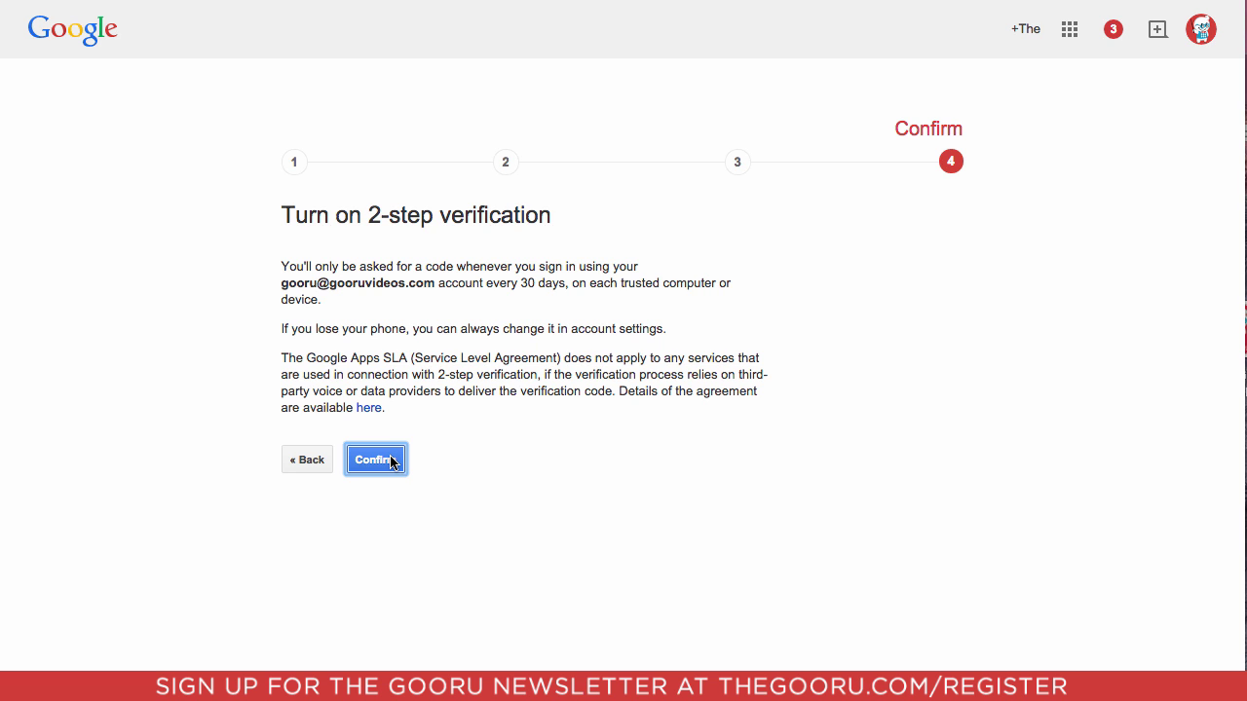
click(376, 460)
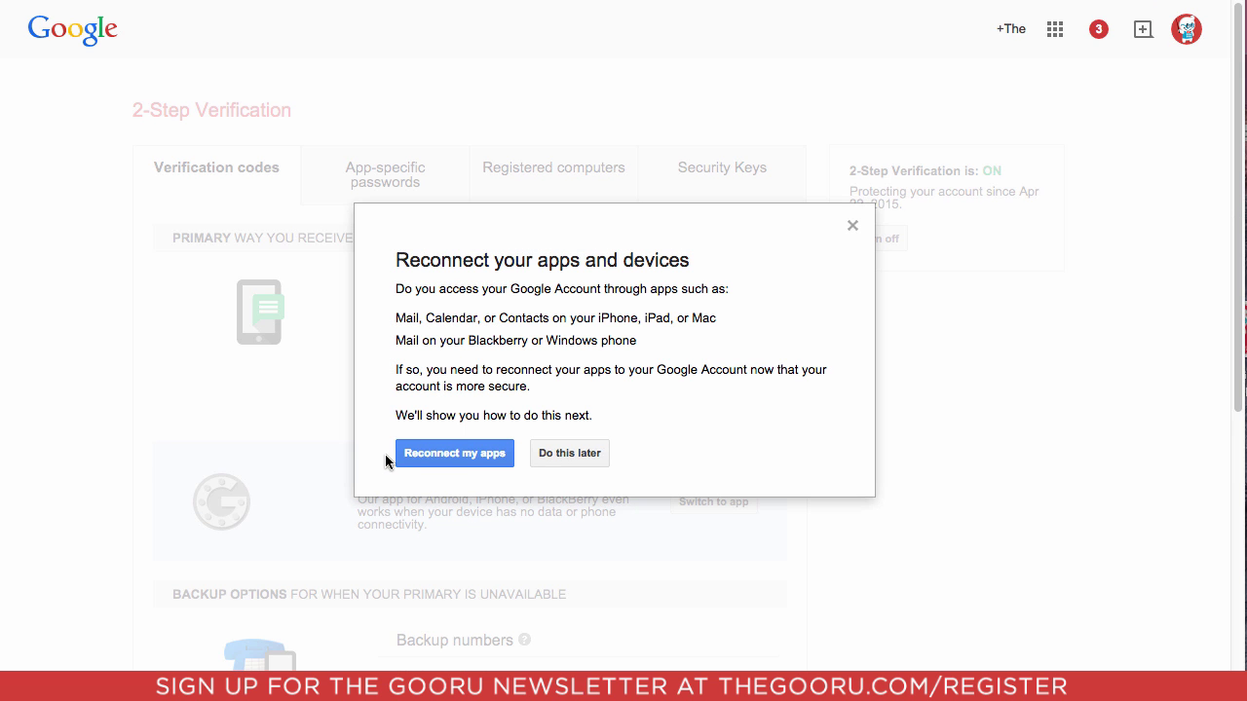
click(565, 454)
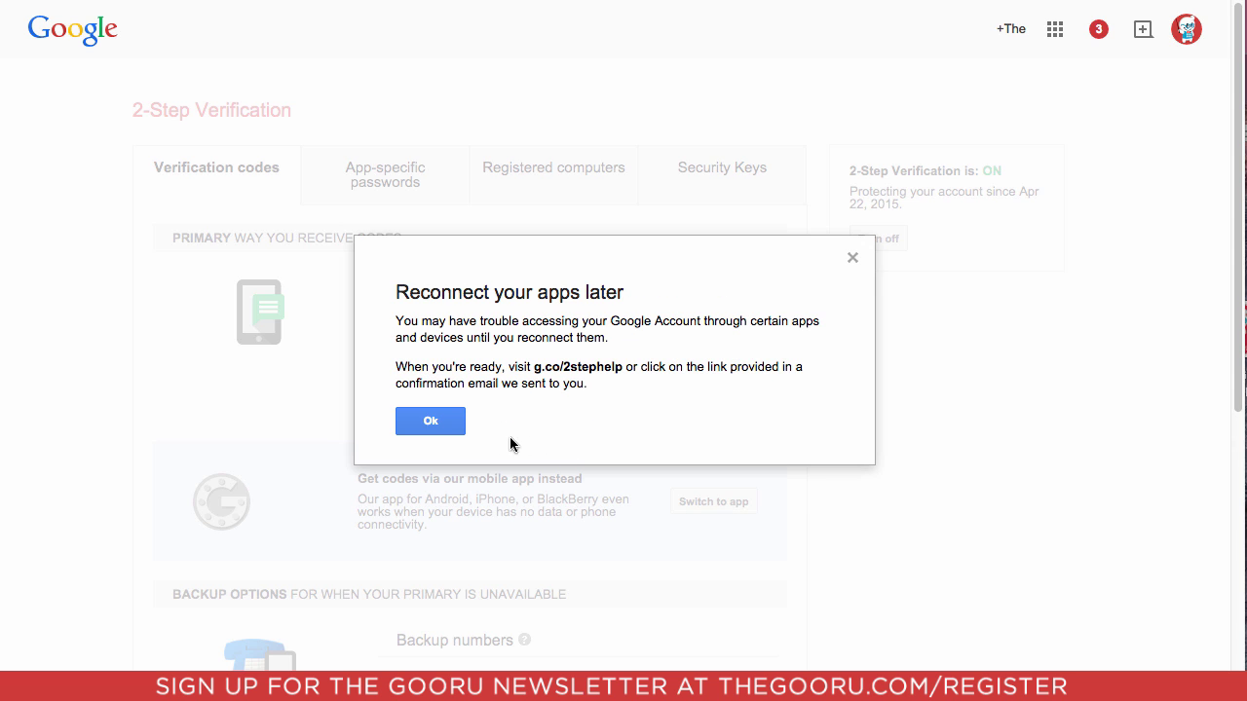
click(455, 429)
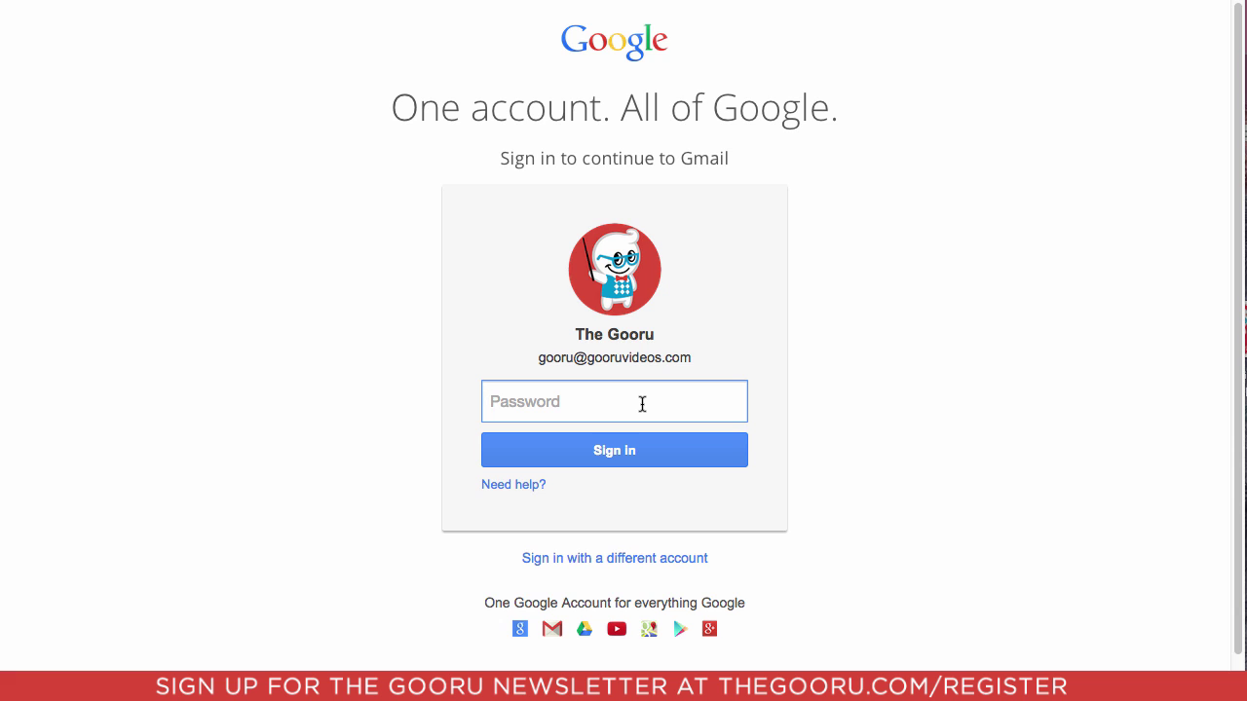
Step: Sign in with the account password and texted code, postponing backup codes
text(**********)
key(Return)
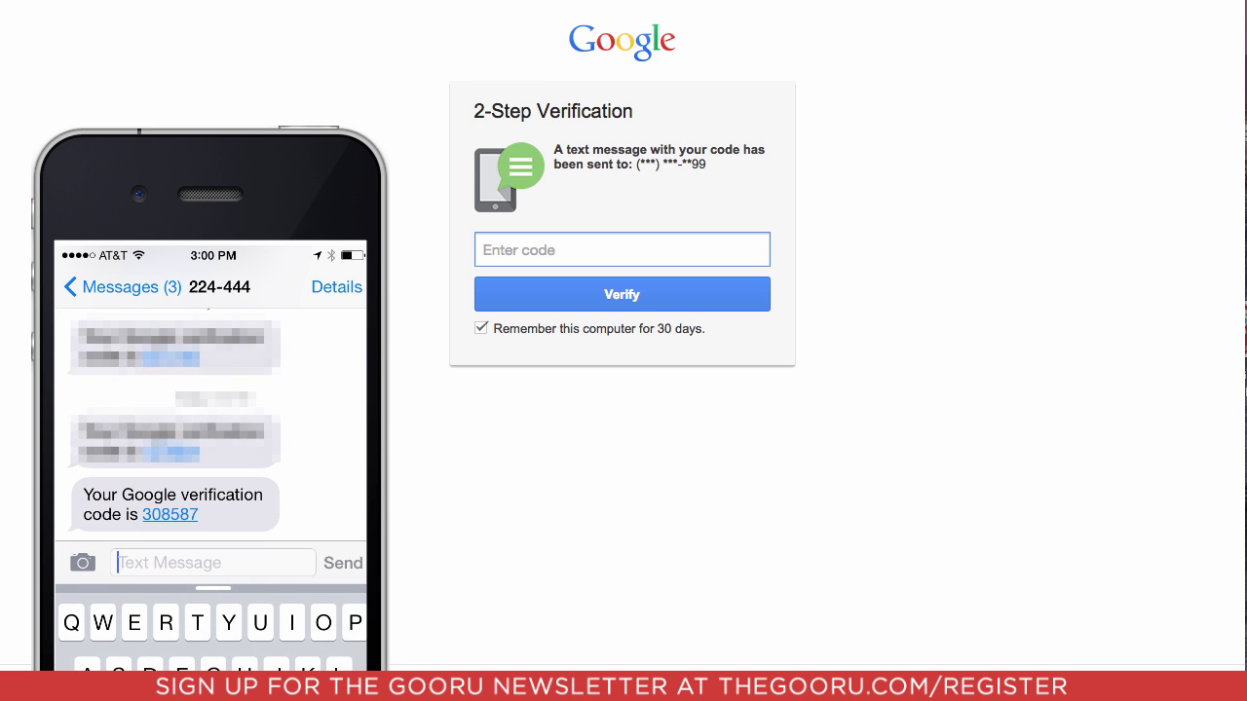
click(640, 296)
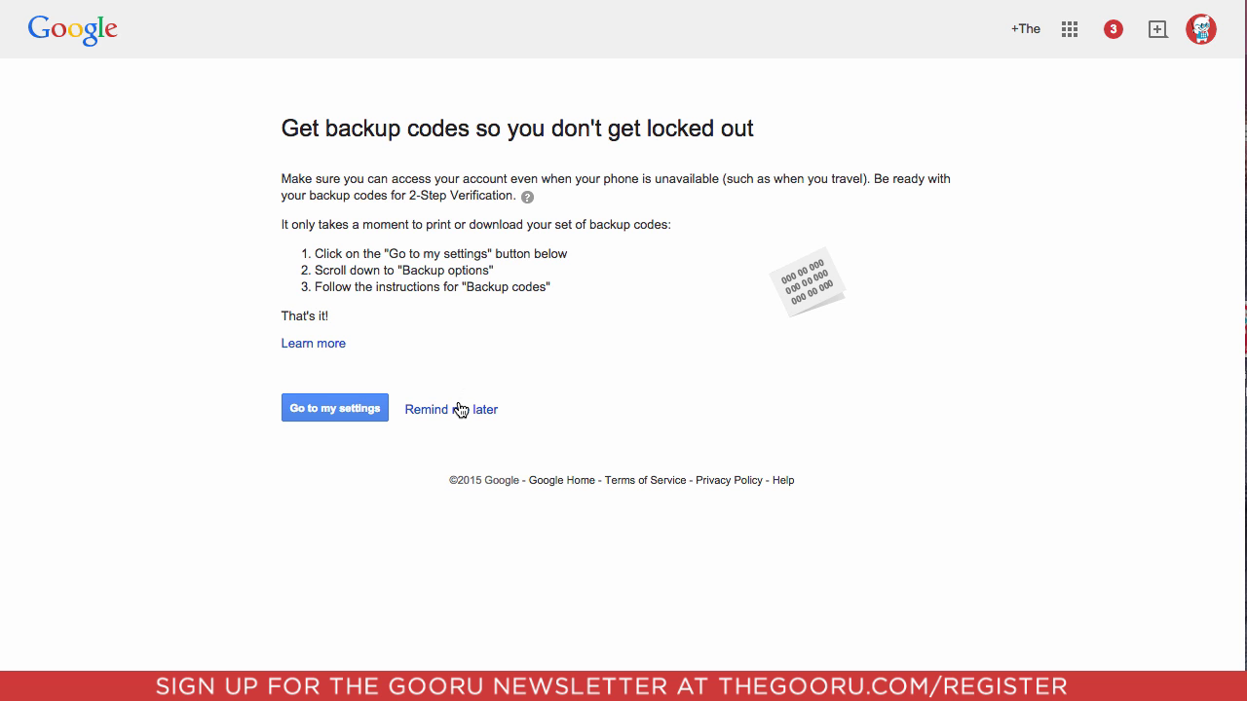
click(460, 410)
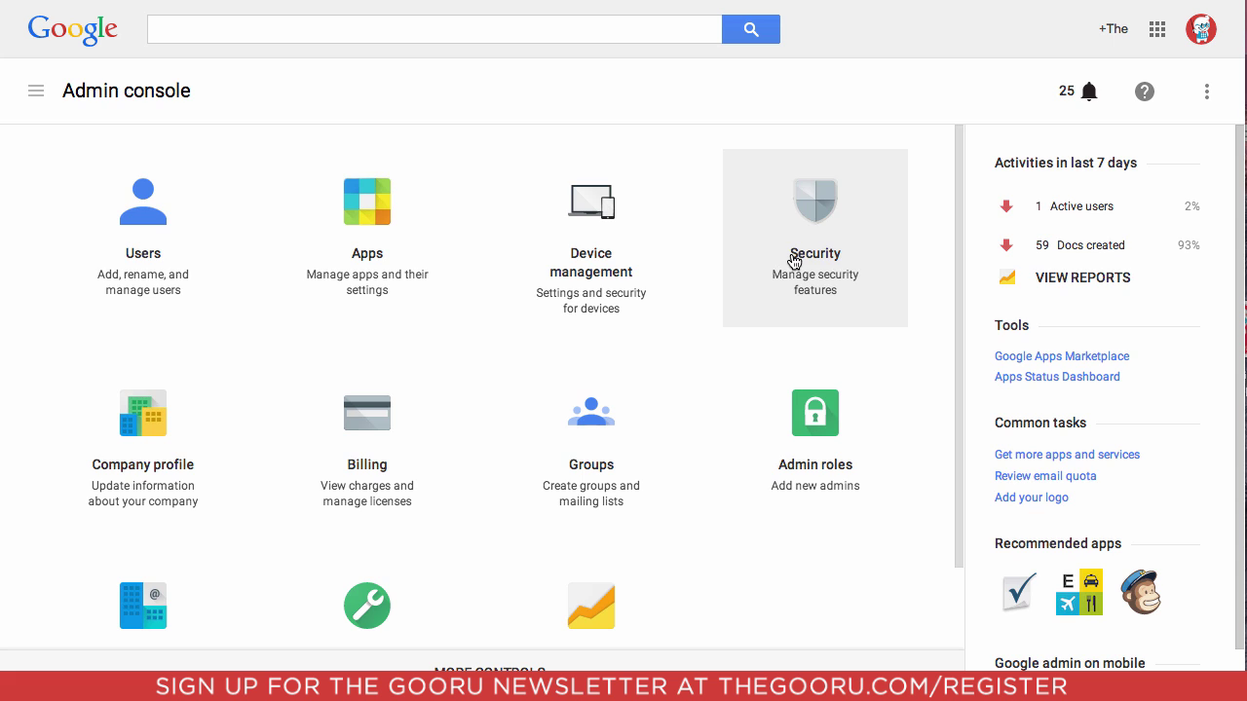
Step: From Security basic settings, reach the advanced 2-step verification enforcement options
click(793, 255)
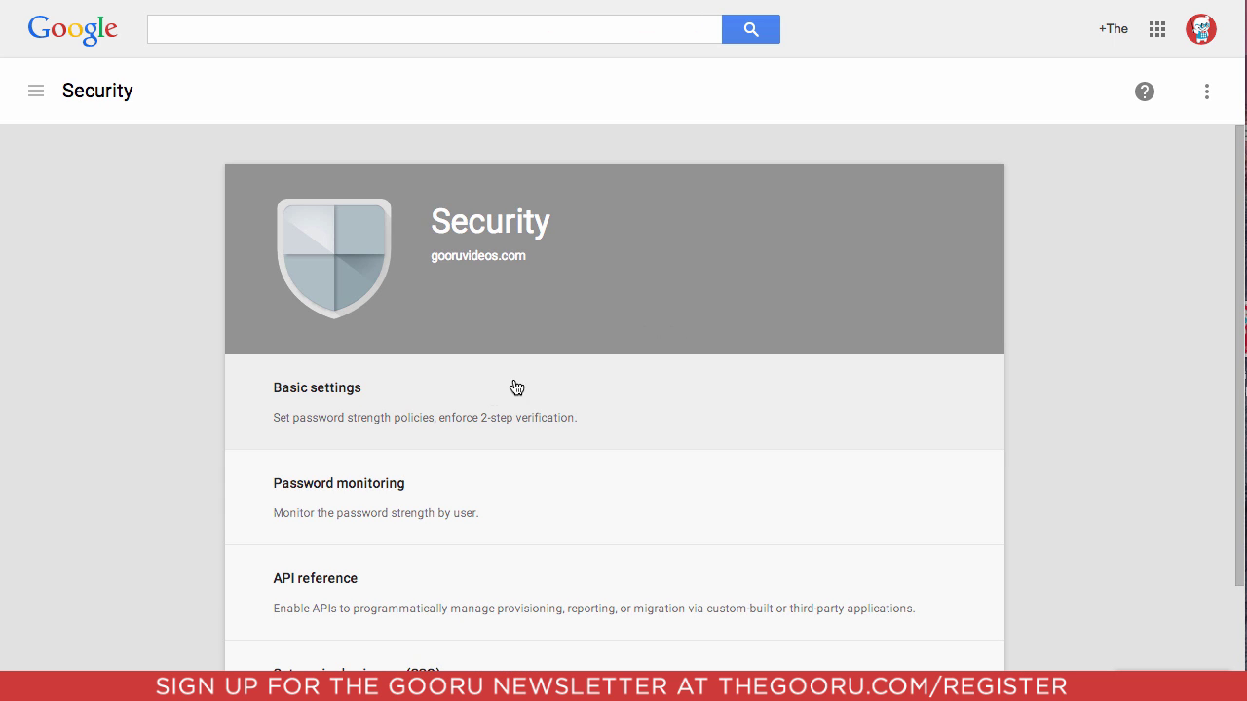
click(486, 400)
scroll(474, 494, down, 2)
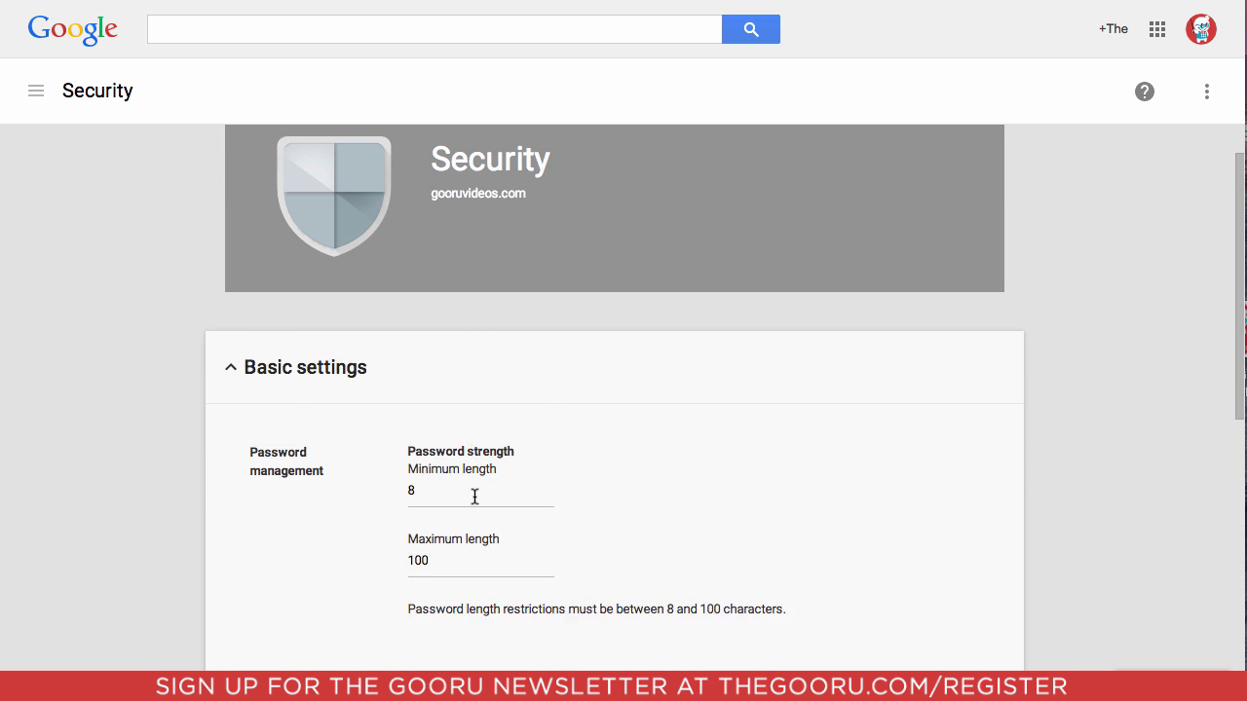
scroll(474, 495, down, 3)
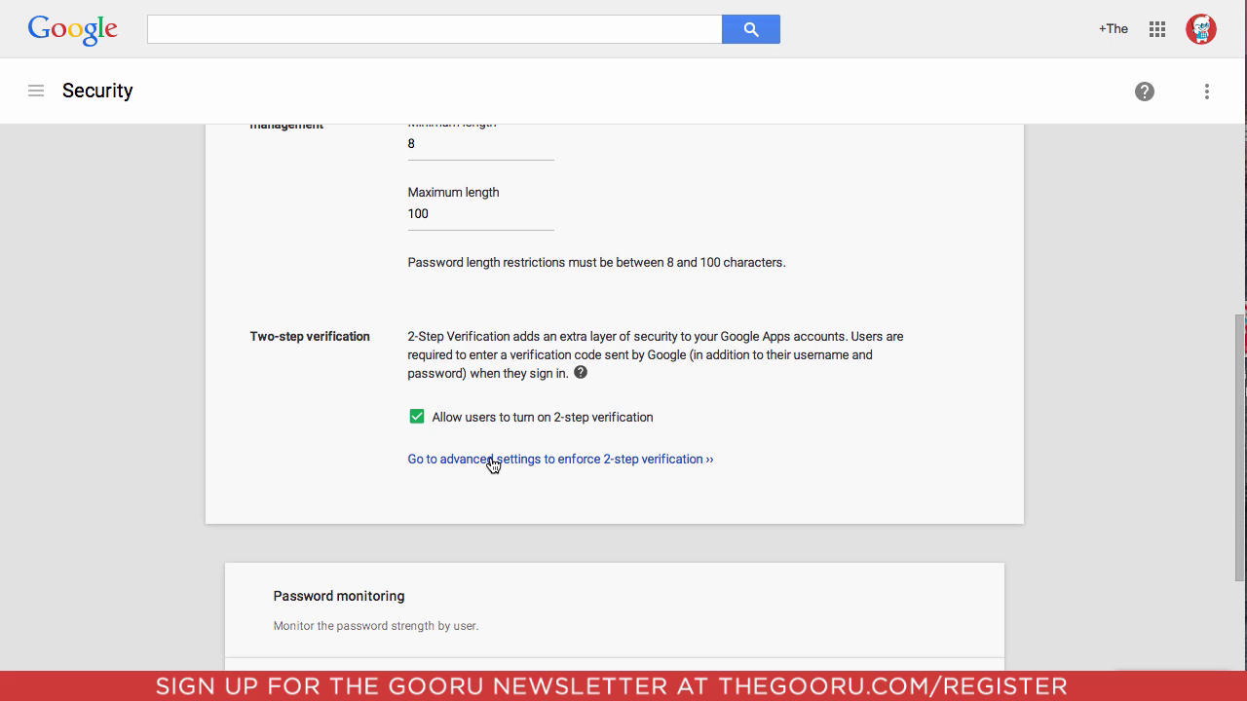
click(492, 461)
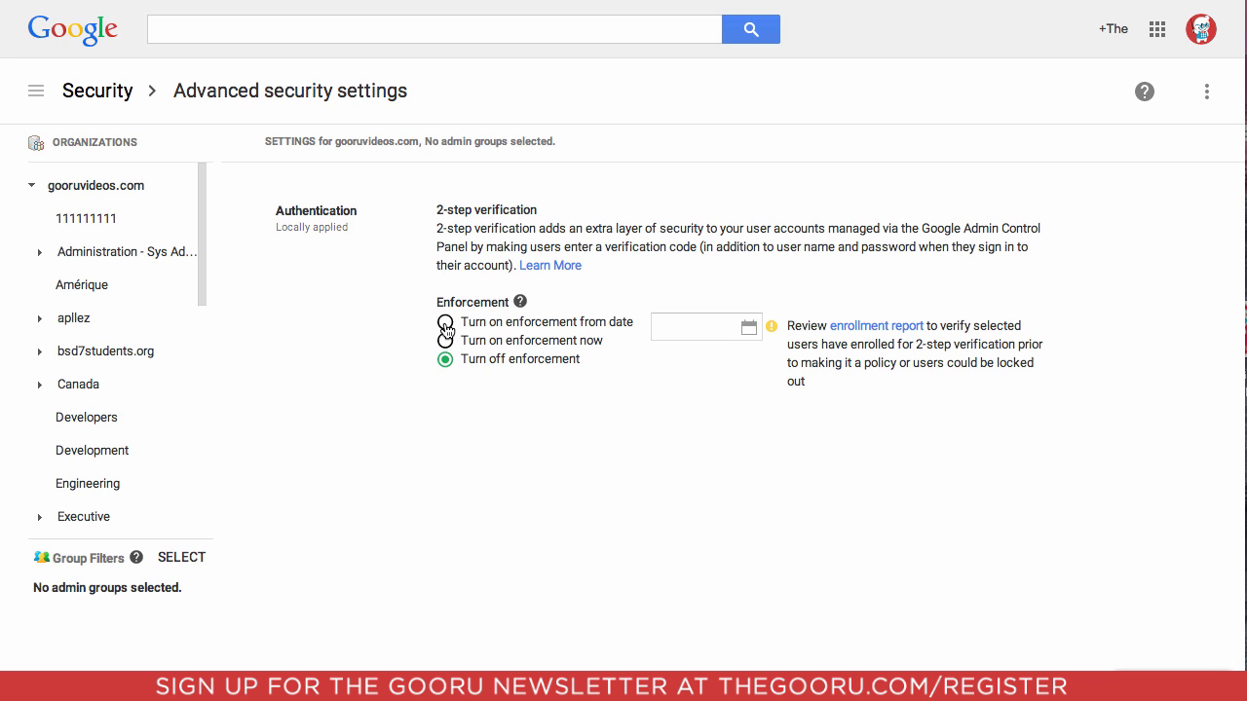
click(444, 343)
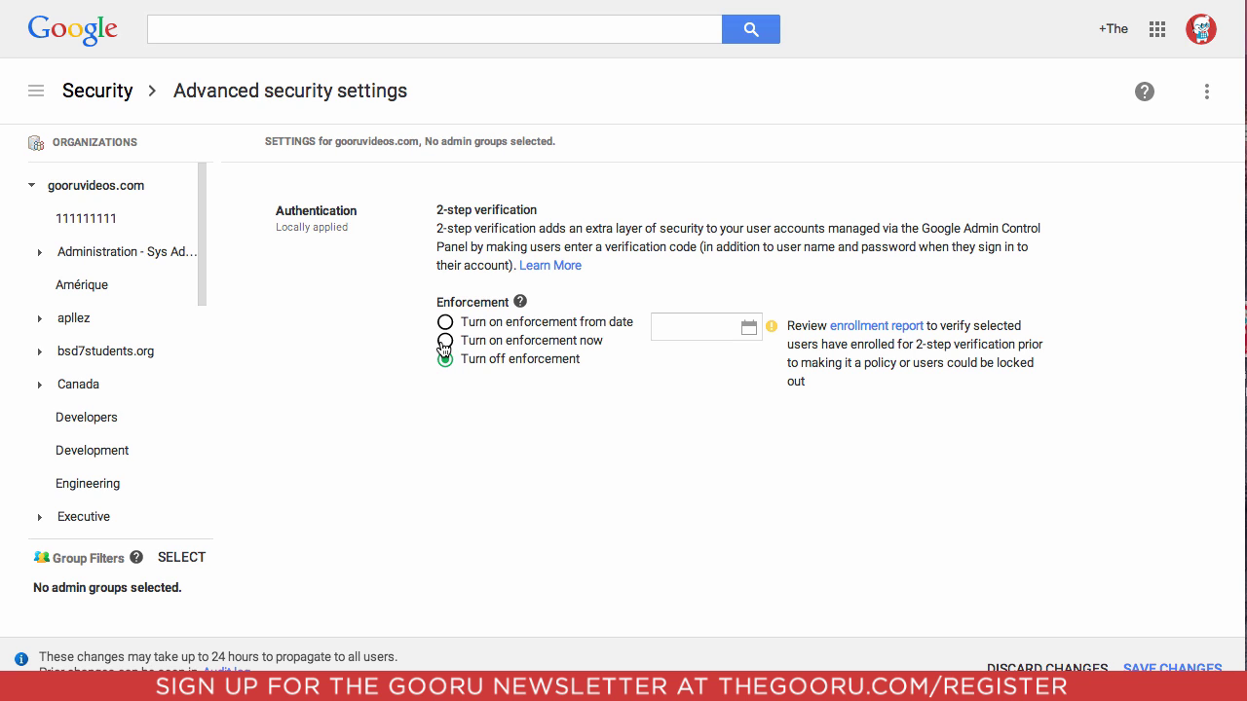